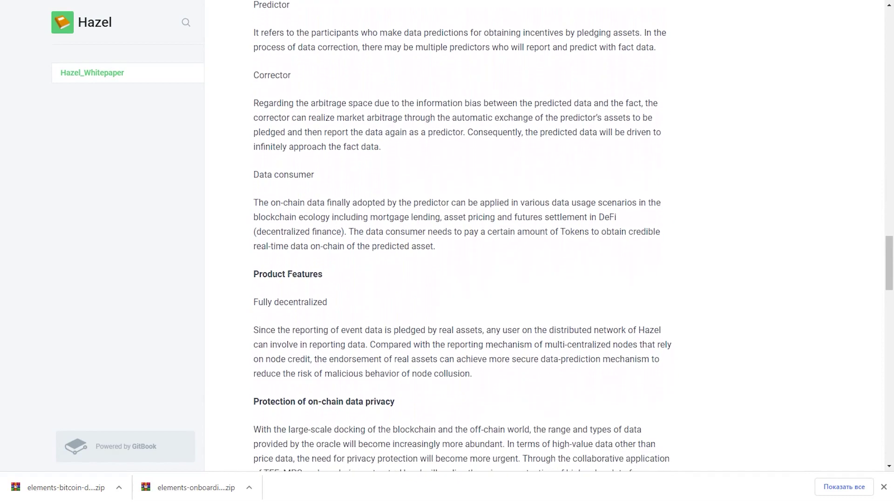
scroll(459, 252, "down", 1)
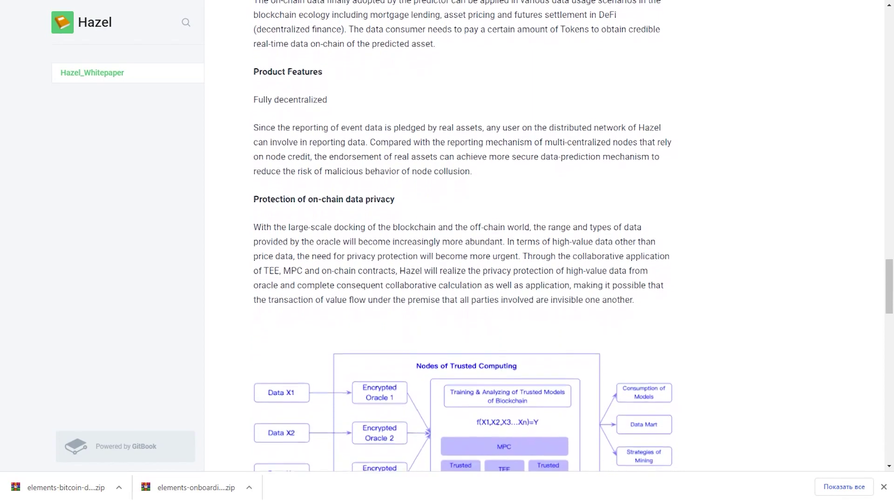
scroll(459, 252, "down", 1)
scroll(458, 252, "down", 1)
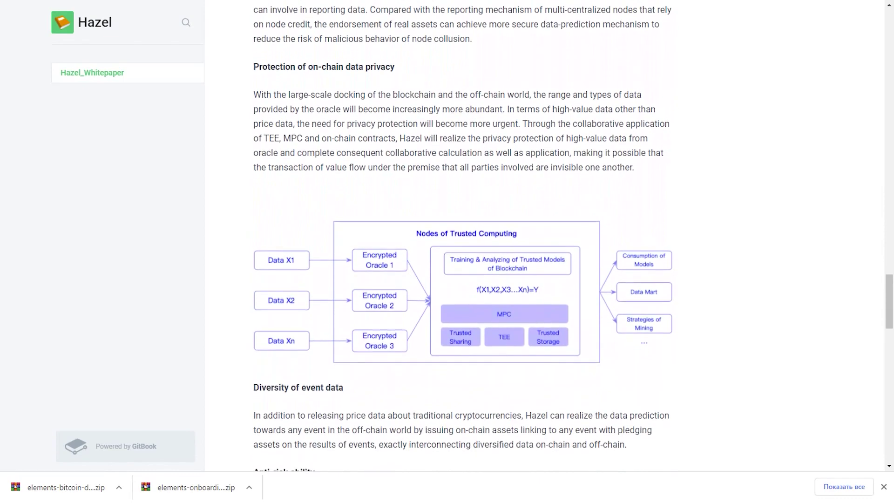
scroll(462, 280, "down", 3)
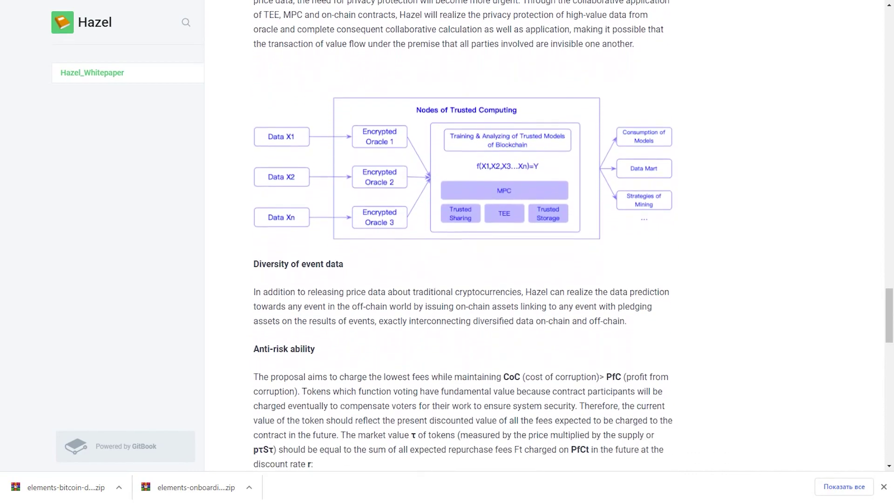
scroll(462, 280, "down", 3)
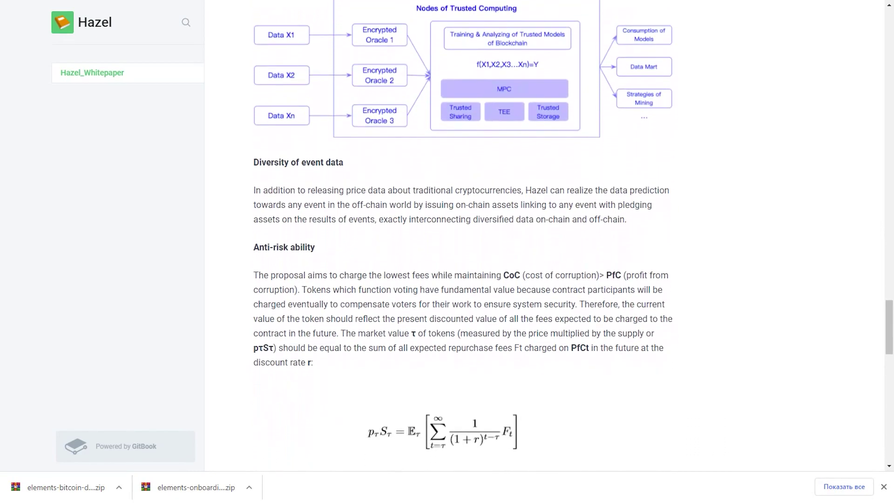
scroll(461, 280, "down", 3)
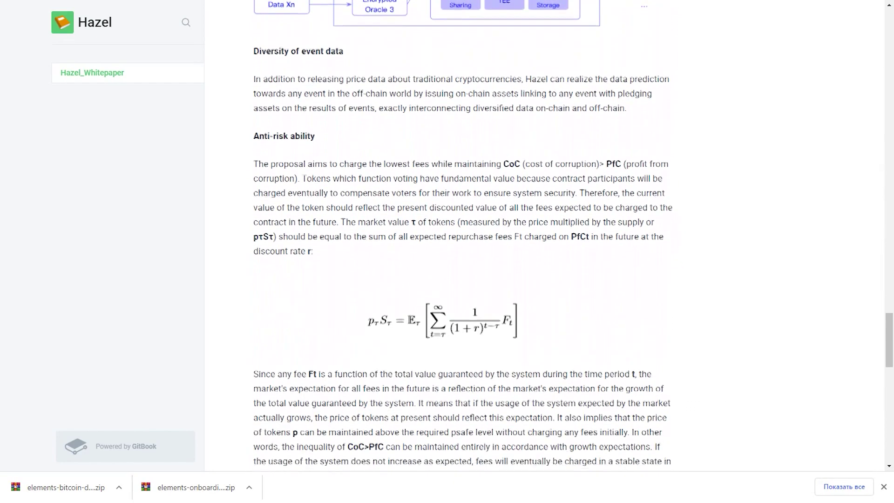
scroll(461, 280, "down", 3)
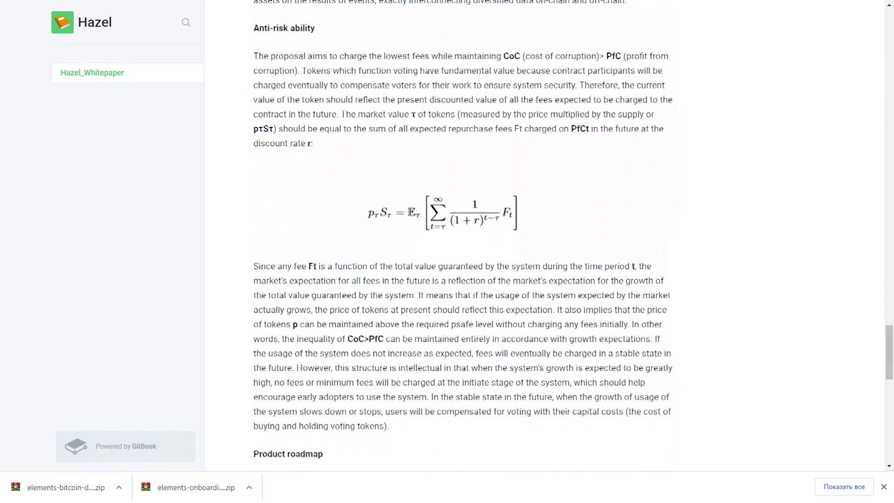
scroll(461, 279, "down", 3)
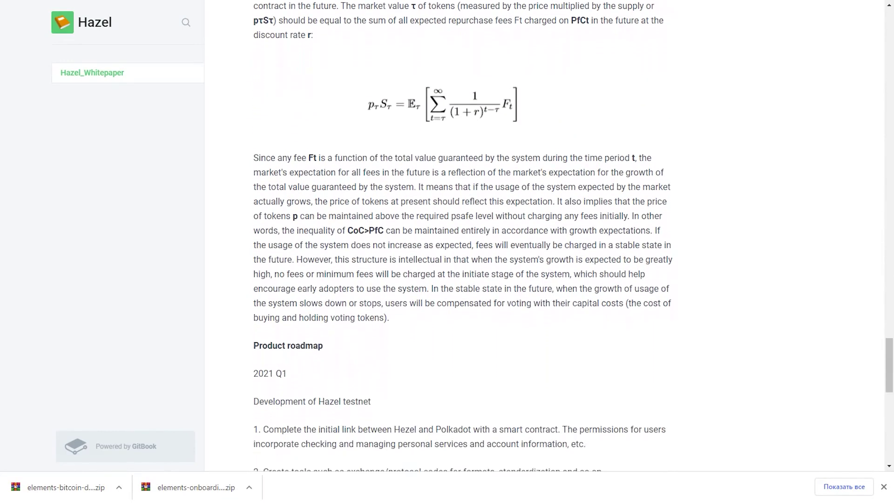
scroll(461, 279, "down", 3)
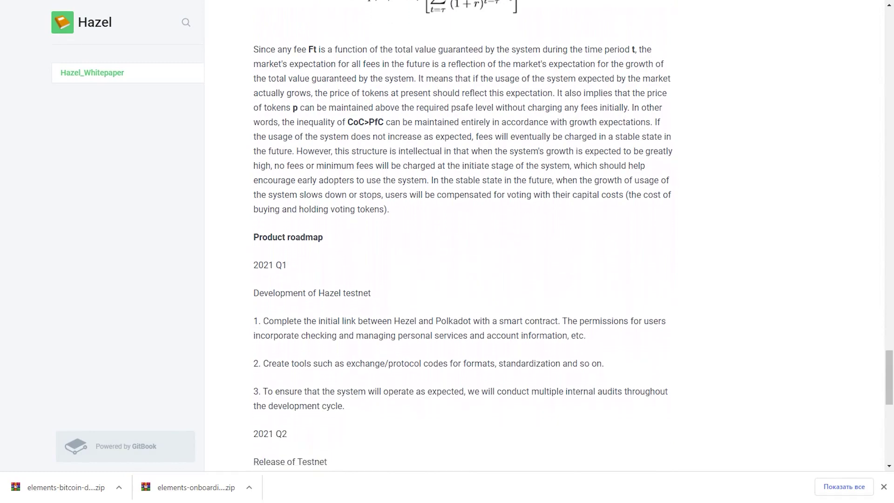
scroll(462, 280, "down", 3)
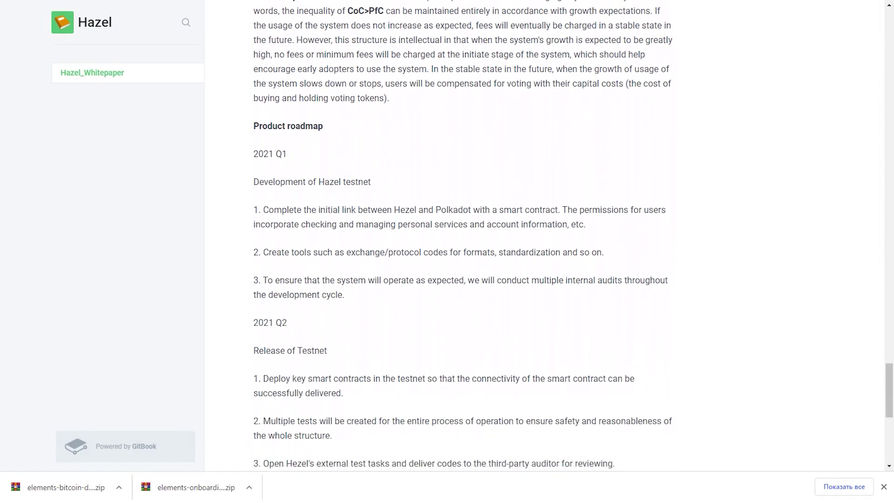